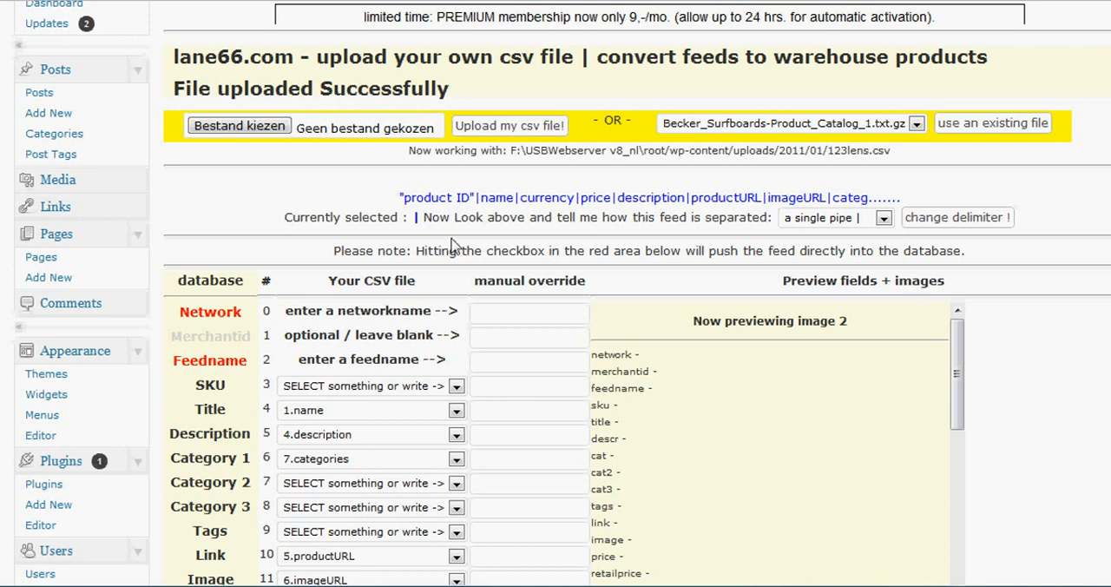
- Choose the local carnaval file and upload it as the CSV feed
click(239, 126)
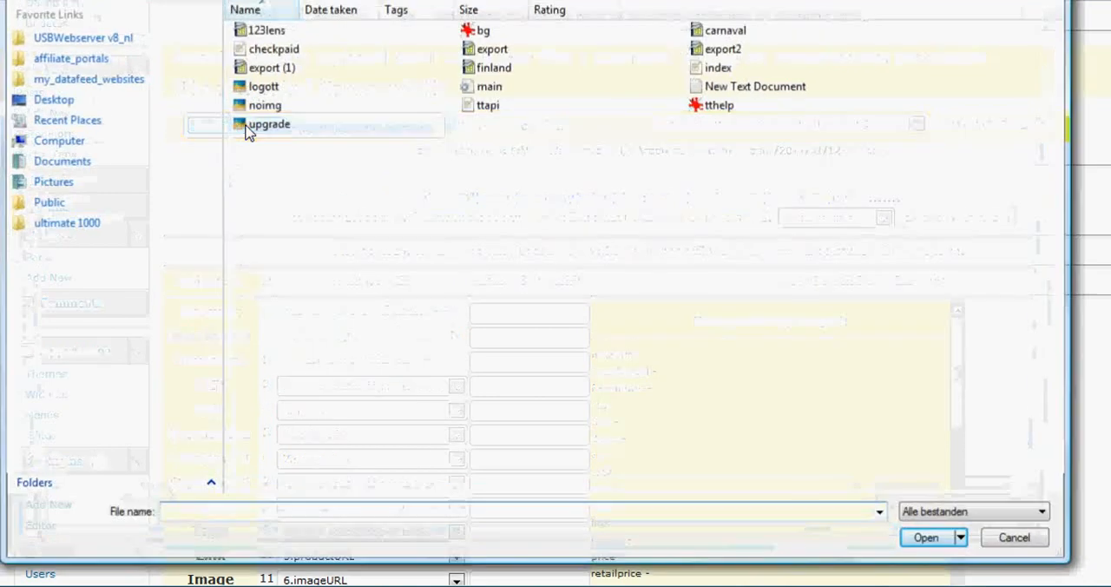
double_click(720, 33)
click(478, 126)
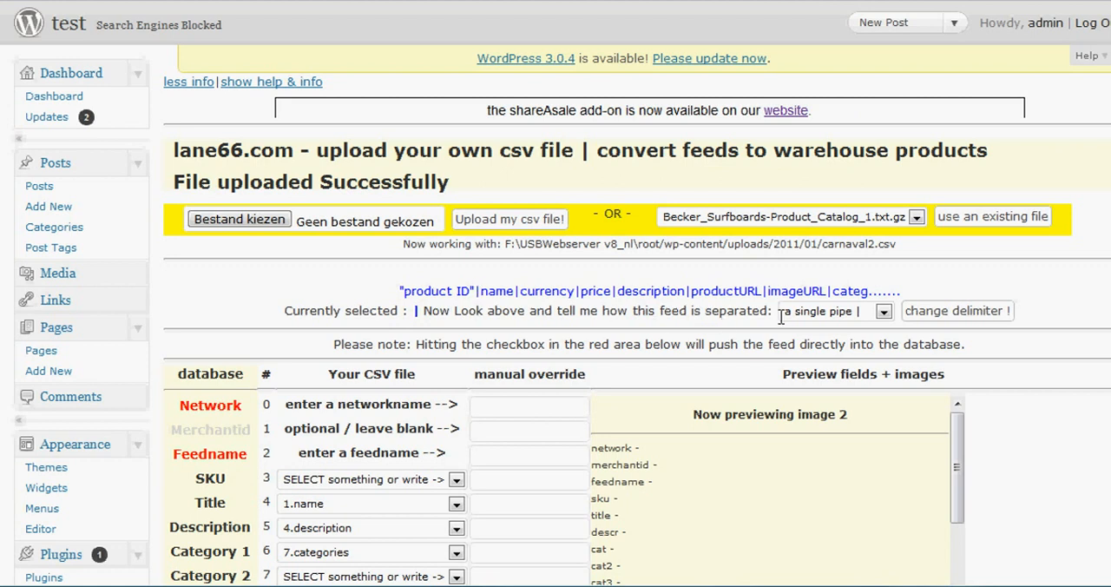
- Set the feed delimiter to a single pipe and process the feed as a preview without sending it to the database
click(884, 313)
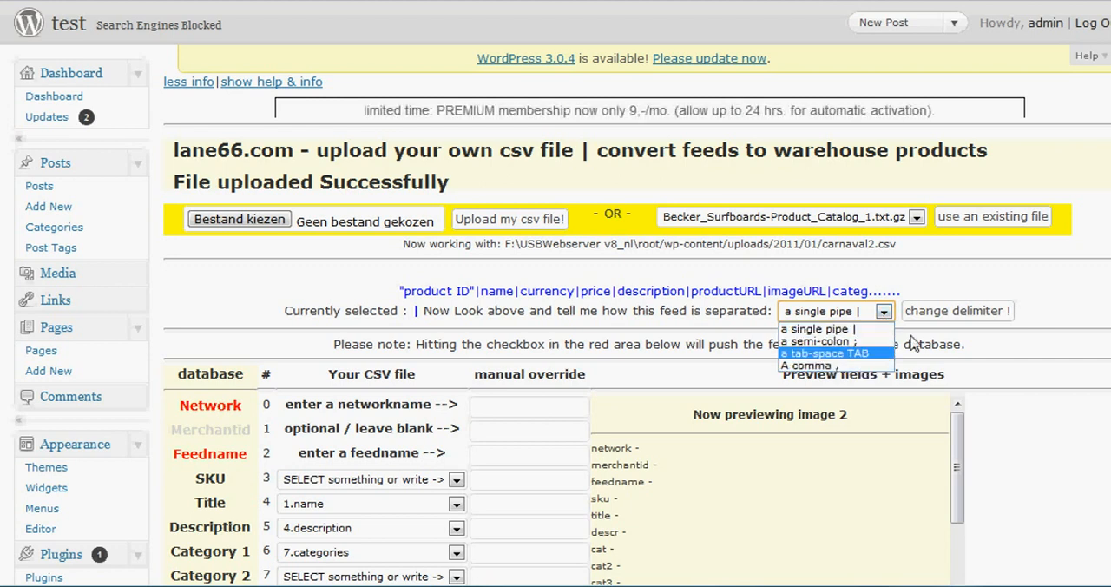
click(868, 330)
click(929, 314)
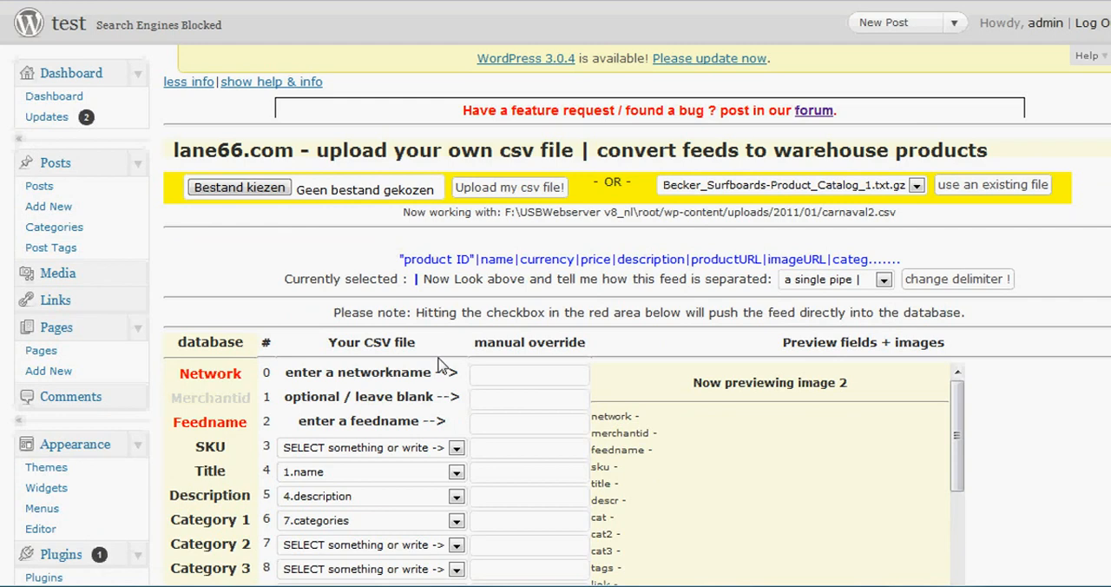
scroll(438, 365, down, 3)
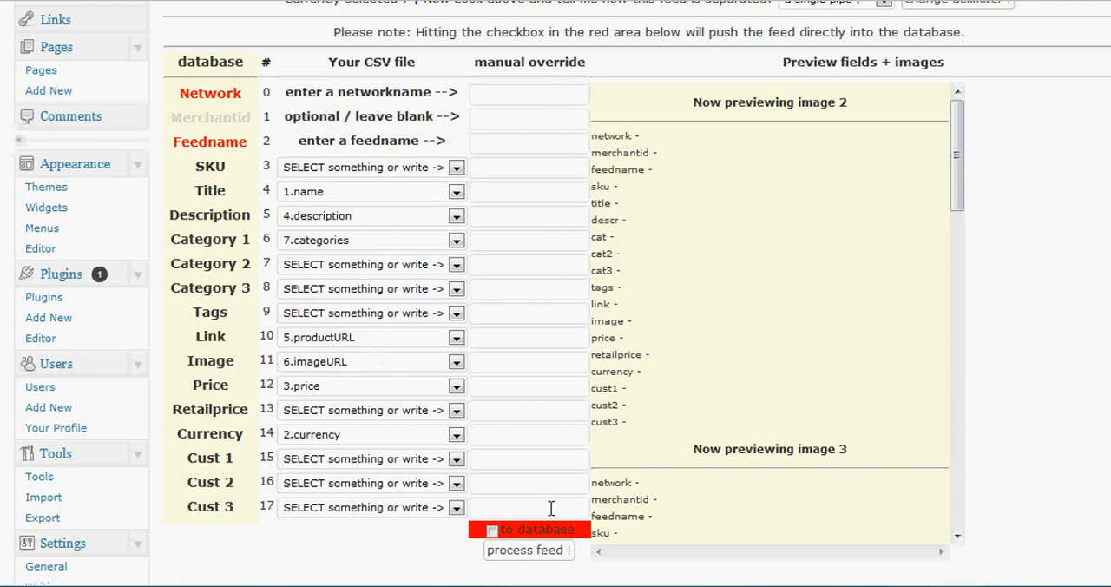
click(541, 554)
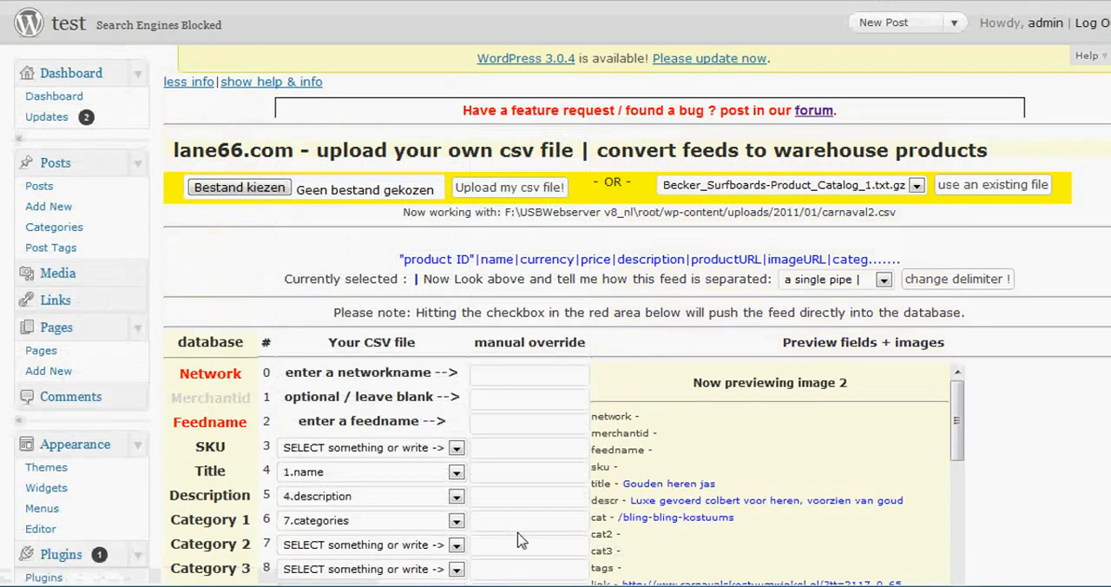
- Map the Cust 1 field to the 8.additional column and process the feed as a preview
scroll(517, 541, down, 4)
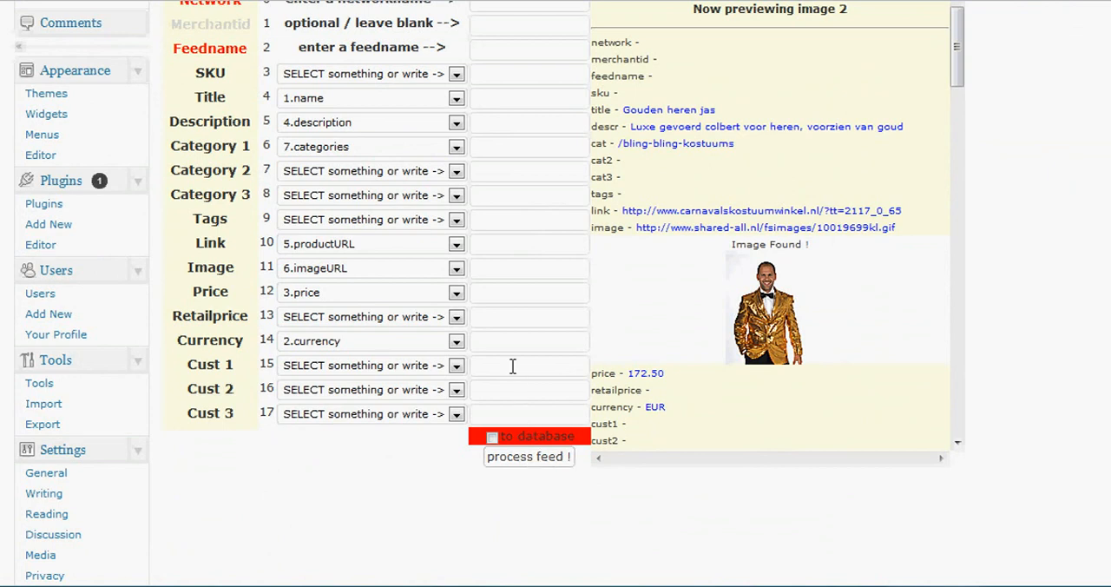
click(456, 171)
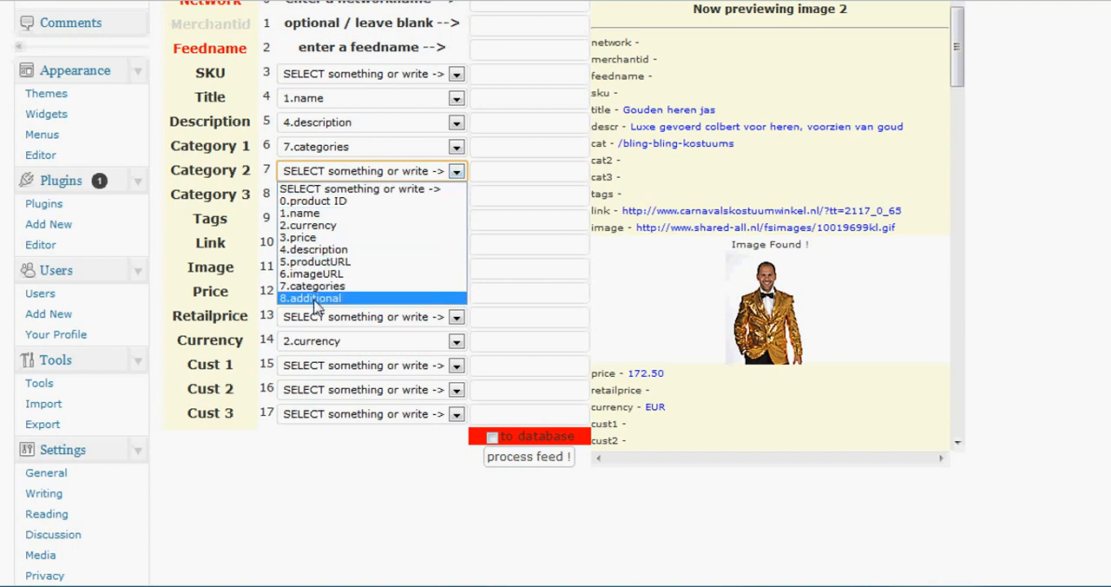
click(495, 269)
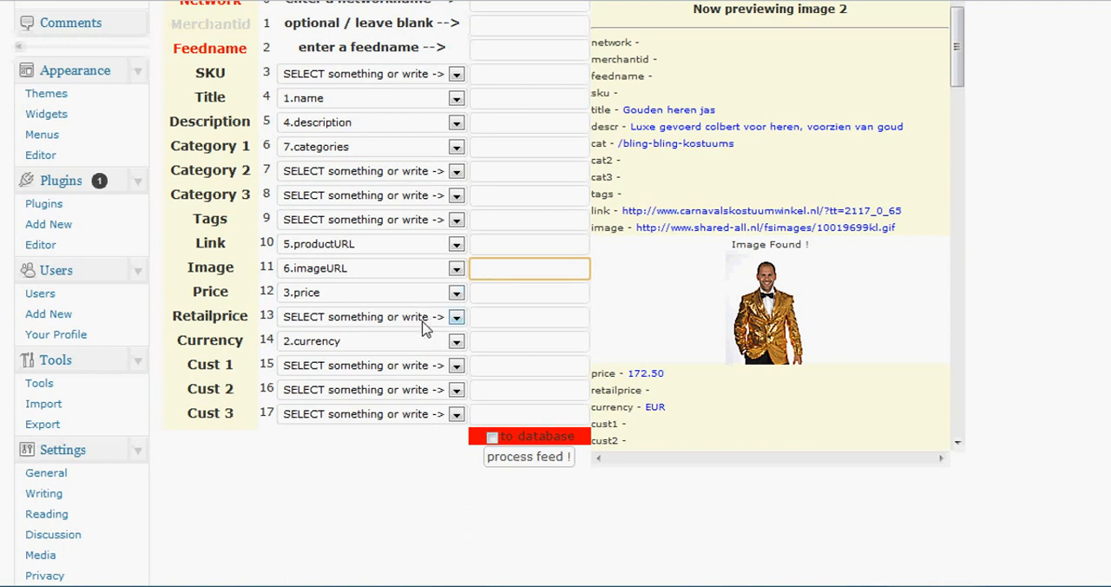
click(455, 365)
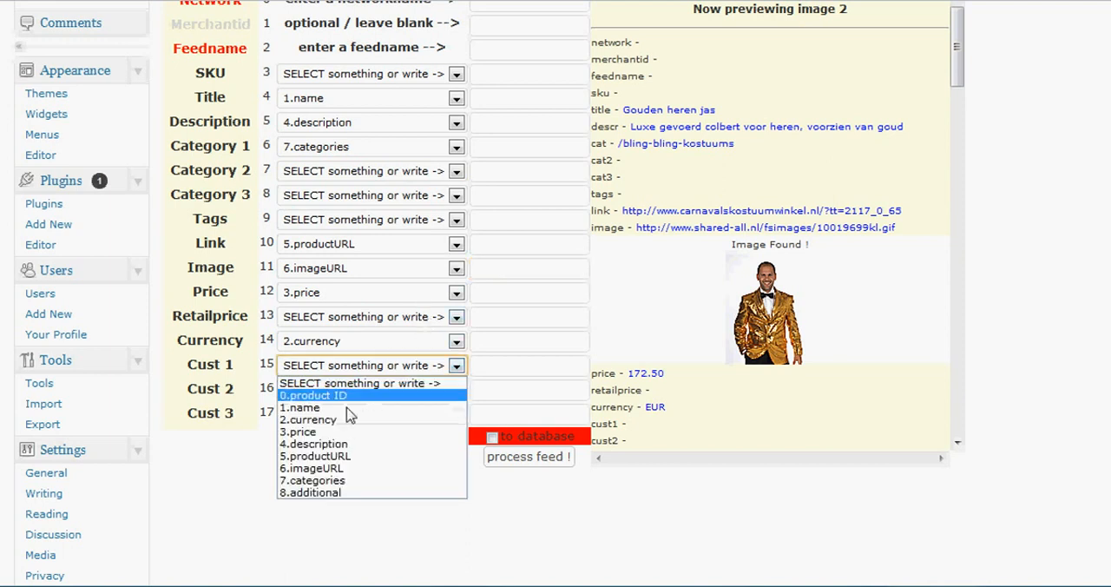
click(334, 493)
click(544, 460)
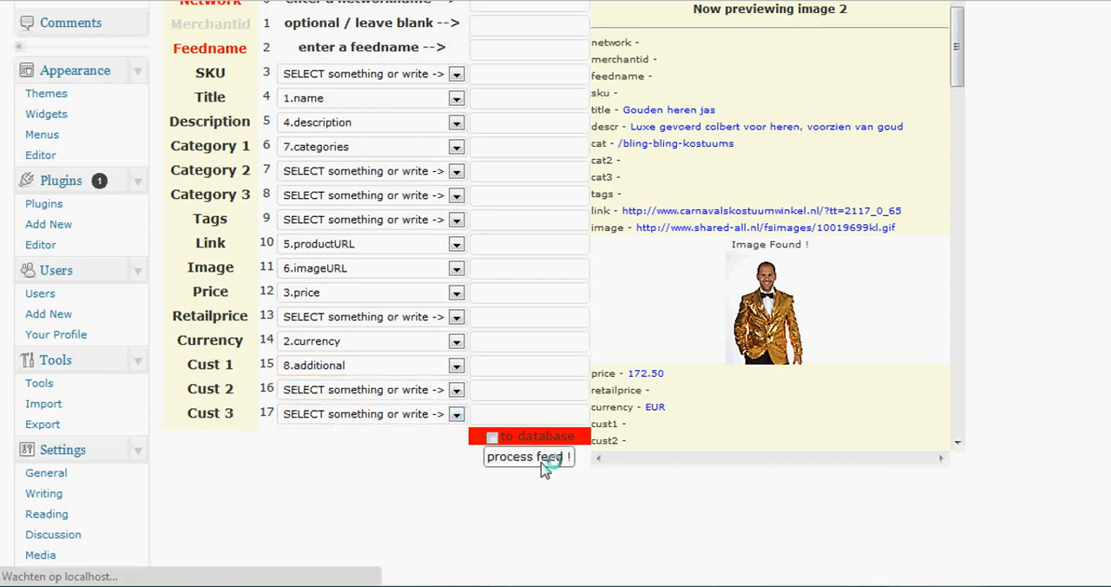
- Enter a sample first name as the manual override for Category 2 and process the feed as a preview
scroll(541, 462, down, 3)
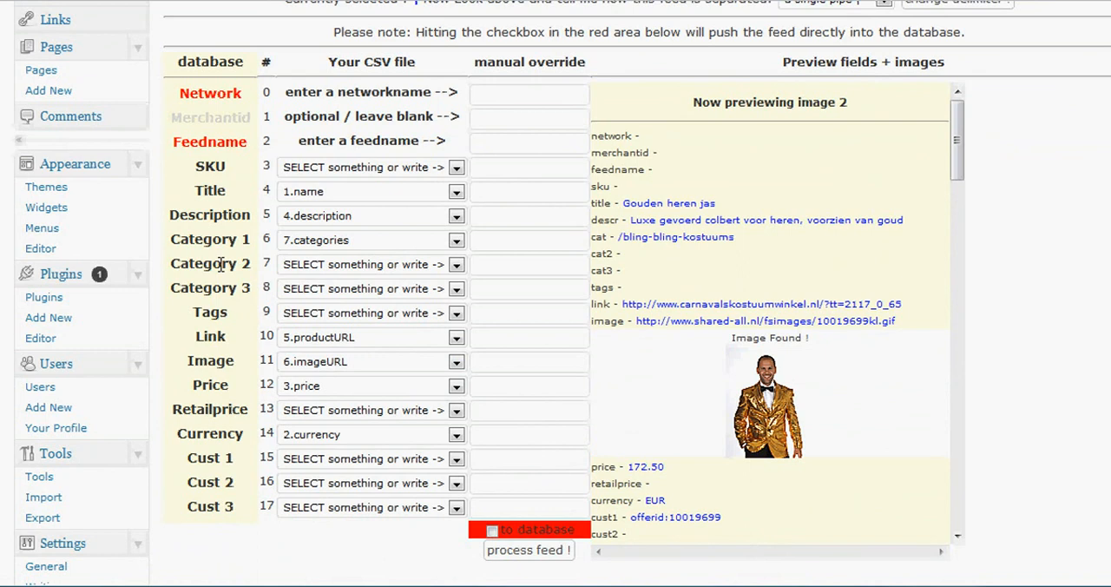
click(489, 268)
text(pete)
click(527, 554)
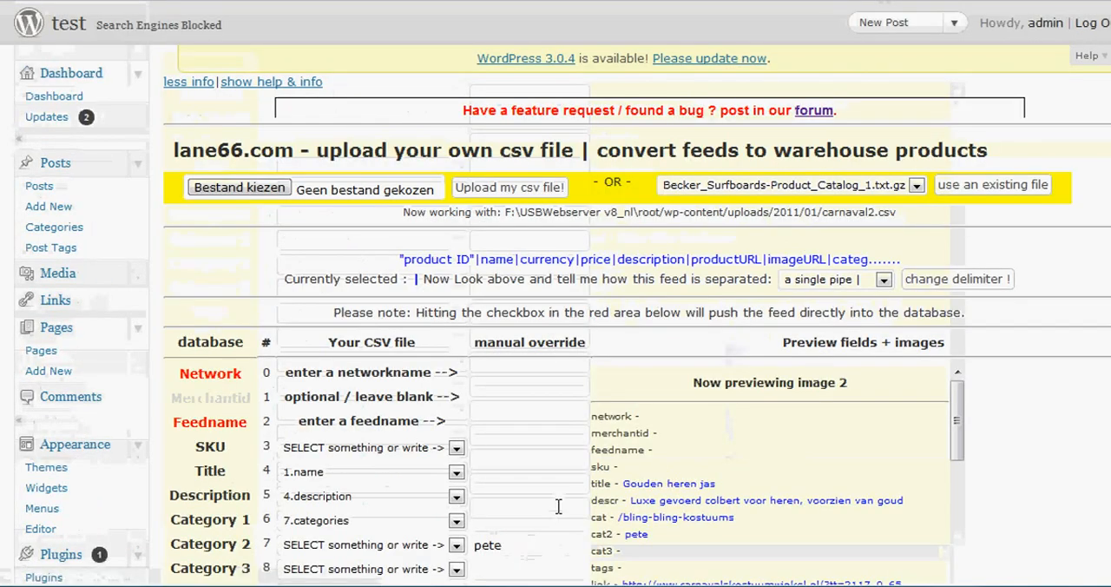
- Set the network name to tradetracker and the feed name to carnaval, leave Merchantid blank, and process the feed as a preview
scroll(558, 508, down, 3)
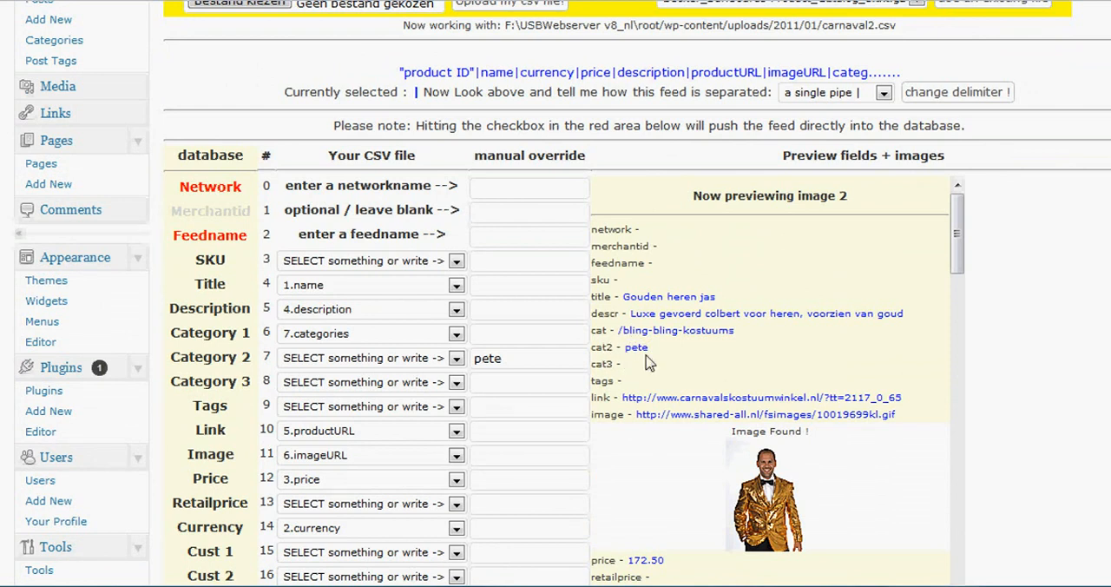
scroll(638, 350, down, 4)
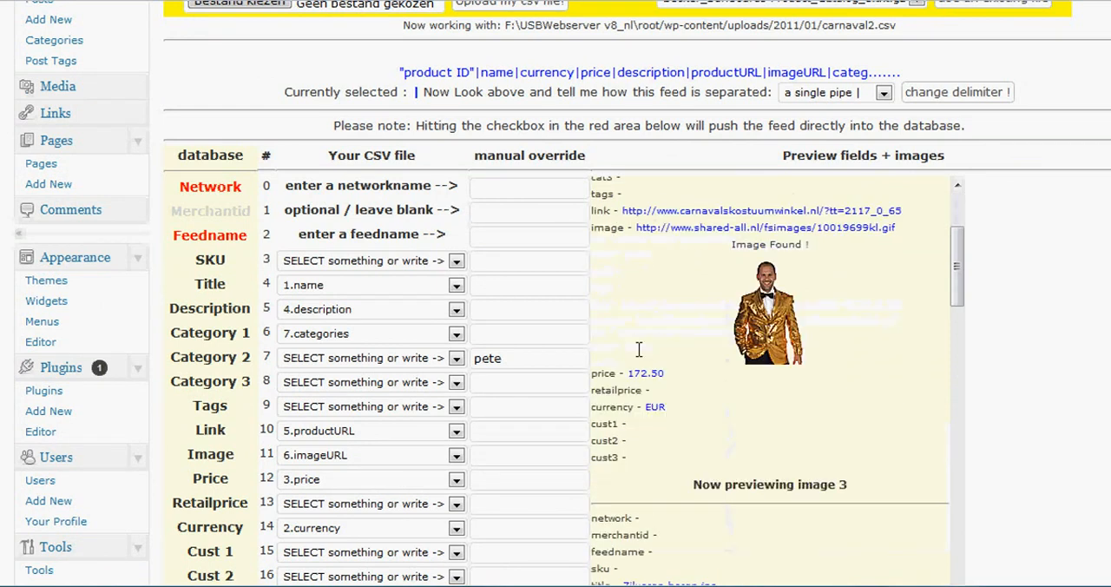
scroll(994, 375, down, 1)
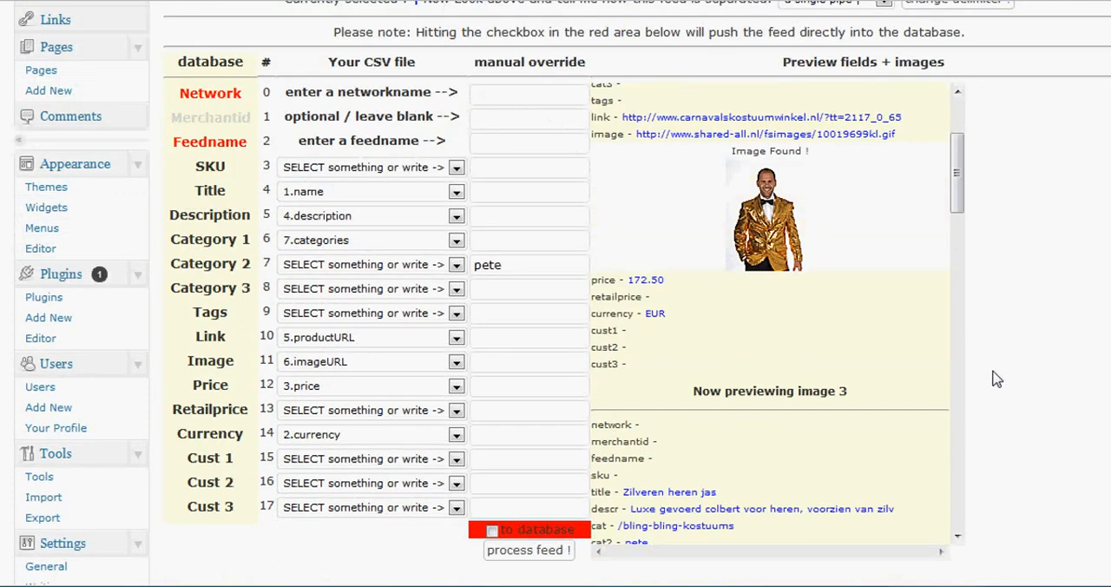
click(499, 94)
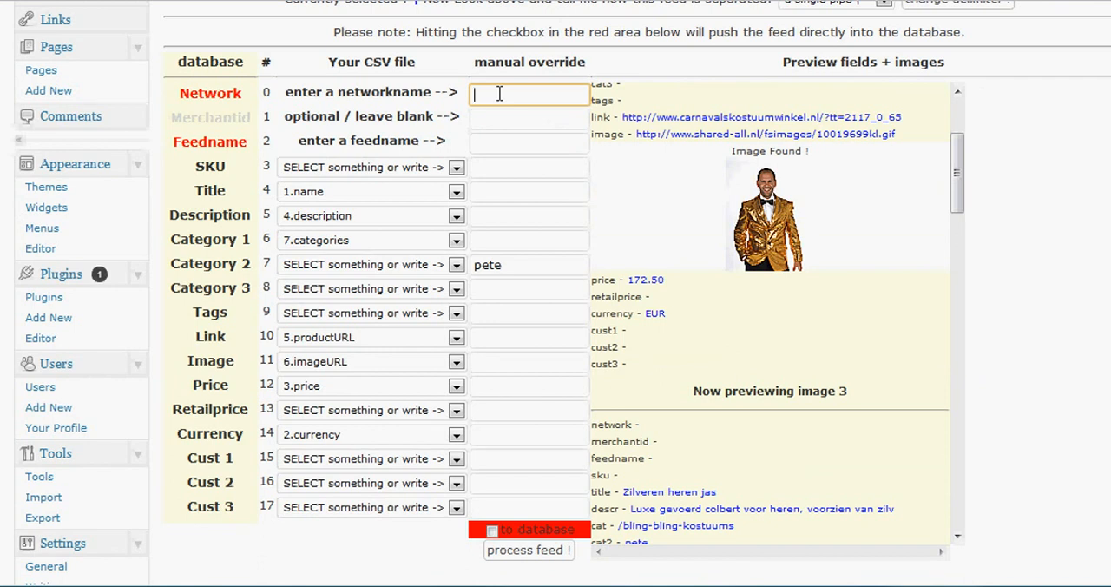
text(tradetracker)
key(Tab)
key(Tab)
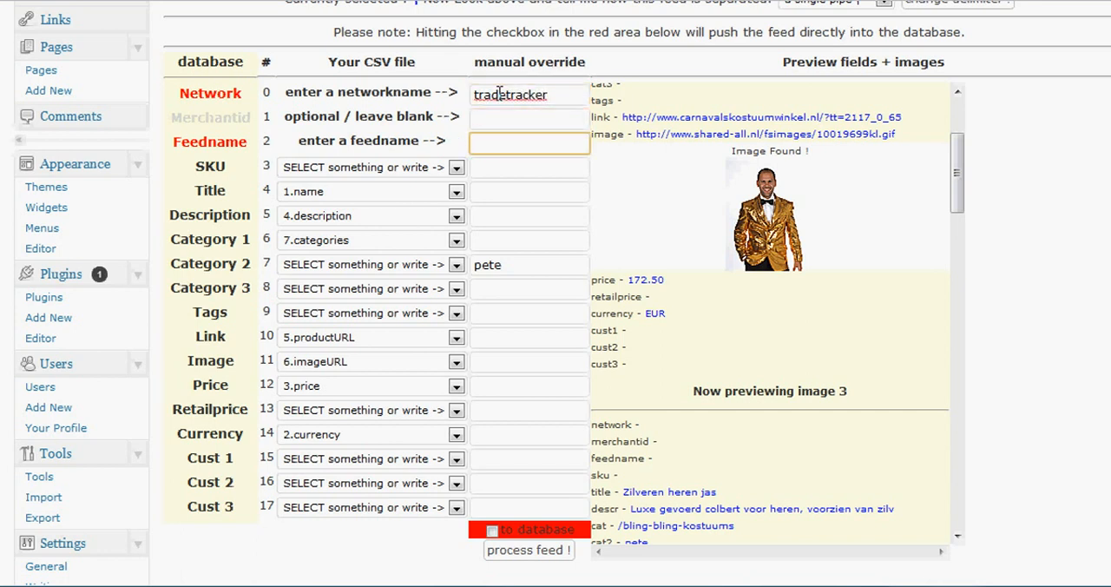
text(carnaval)
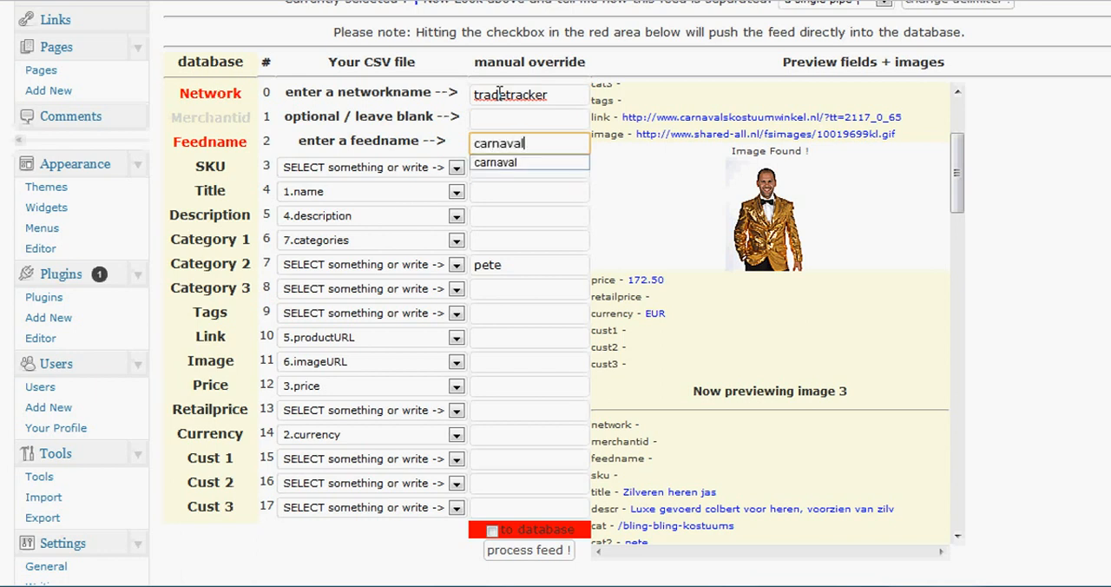
click(527, 552)
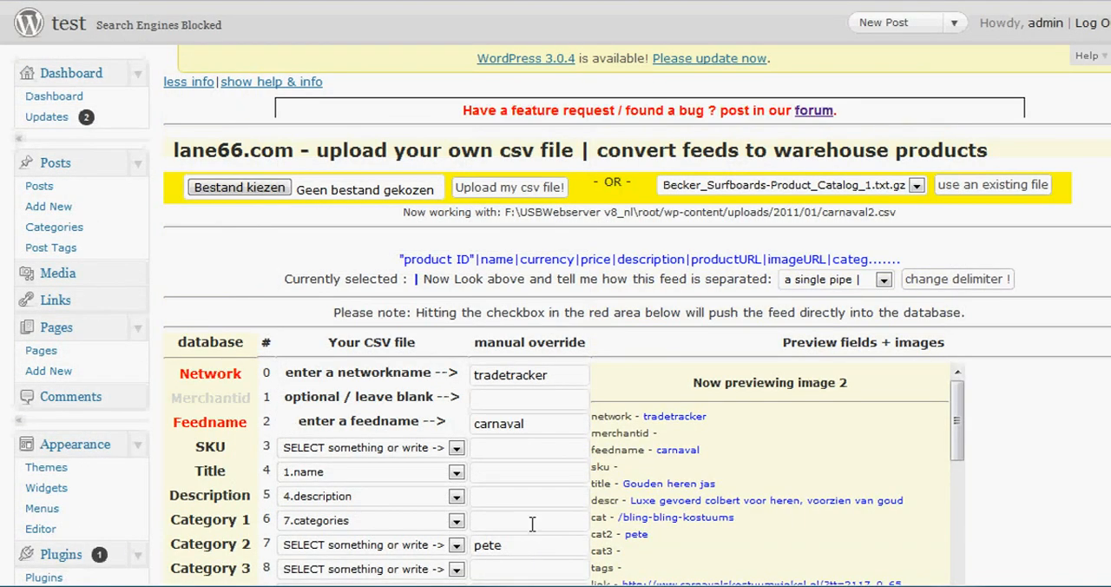
- Check the previewed products, process the feed with the to database option enabled, and review the import output to its end
scroll(533, 523, down, 5)
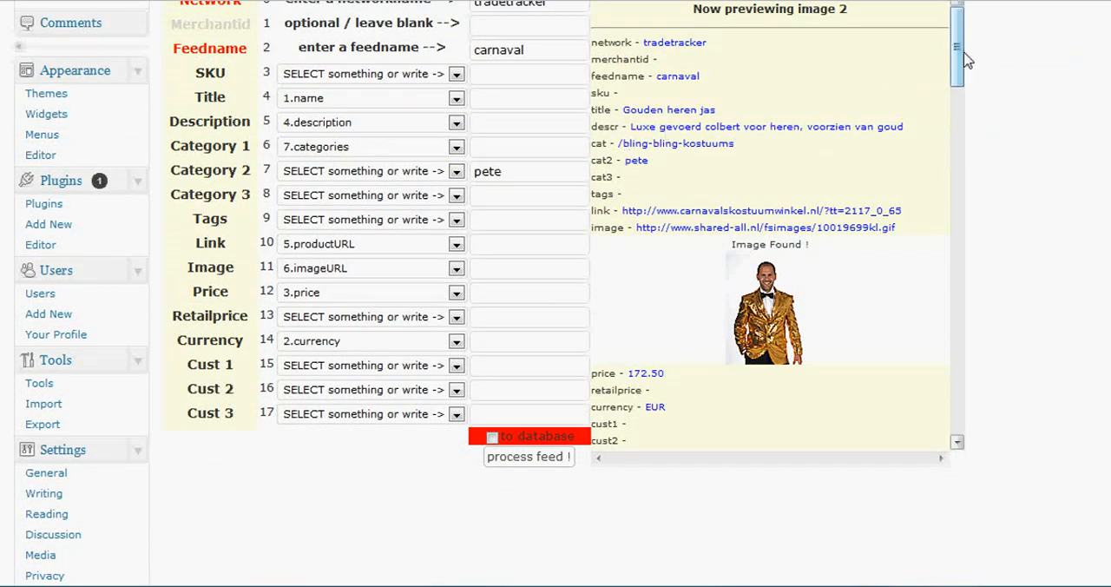
drag(955, 64, 956, 247)
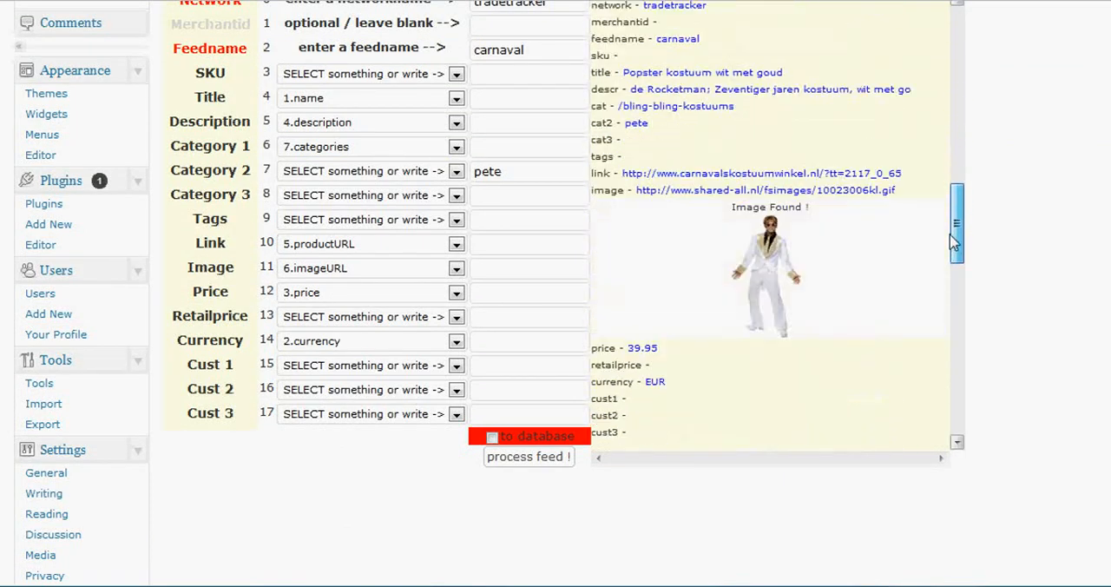
click(492, 438)
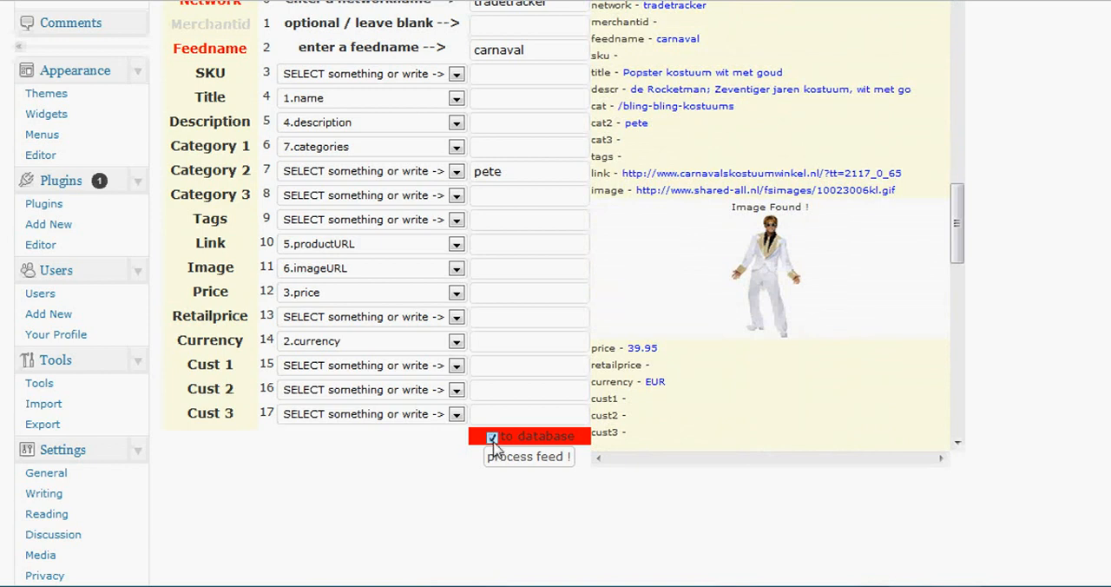
click(522, 458)
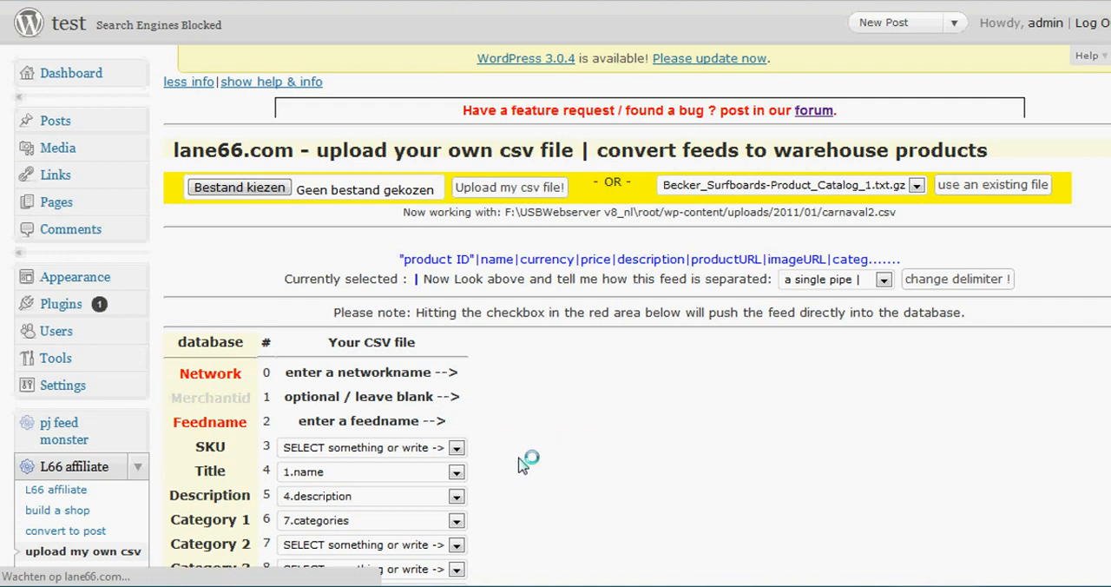
scroll(728, 458, down, 2)
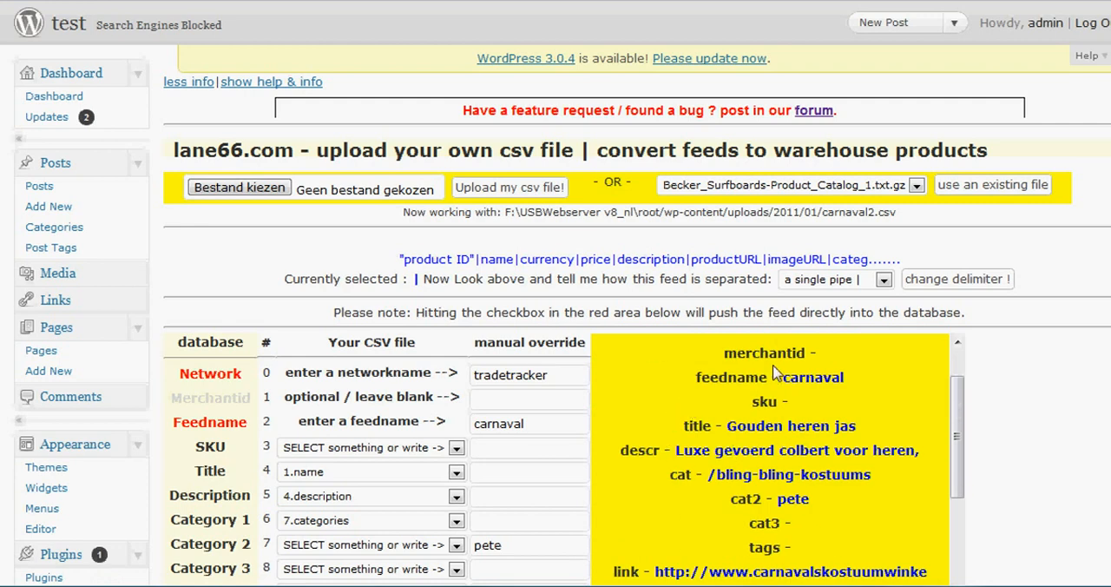
scroll(1003, 456, down, 5)
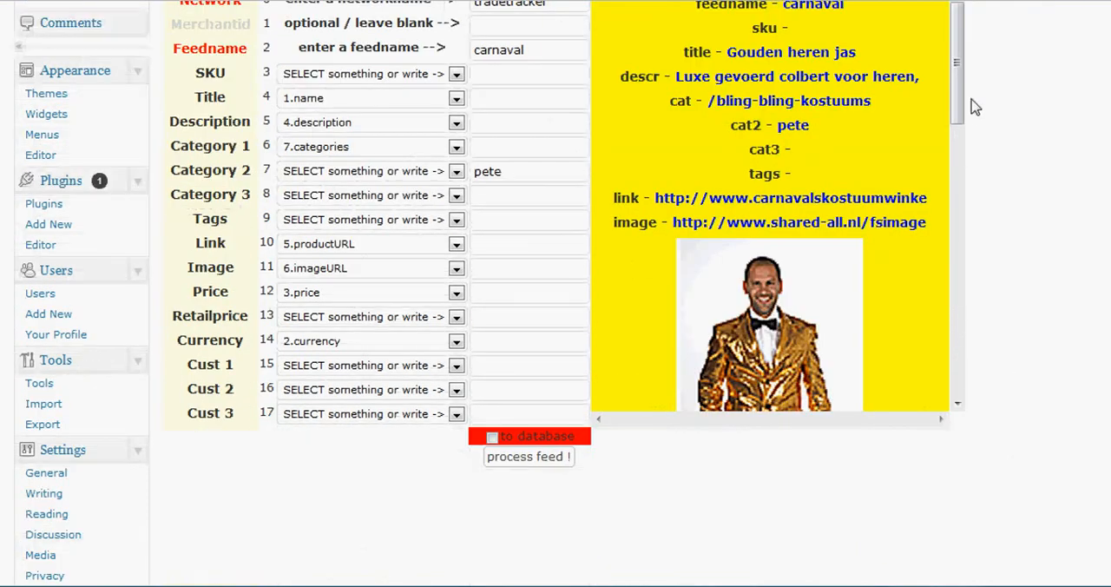
drag(961, 95, 980, 392)
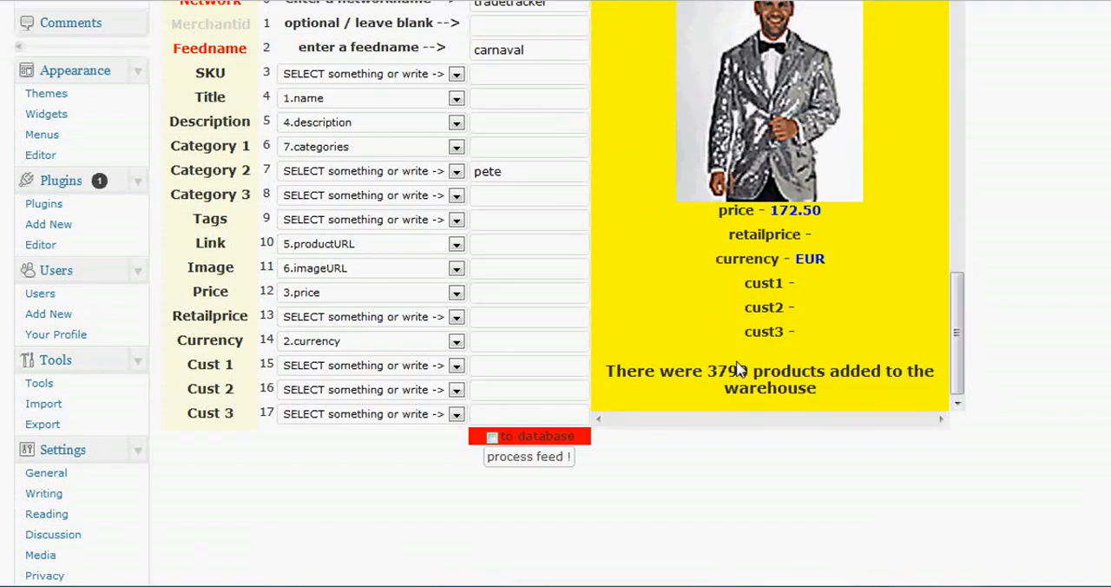